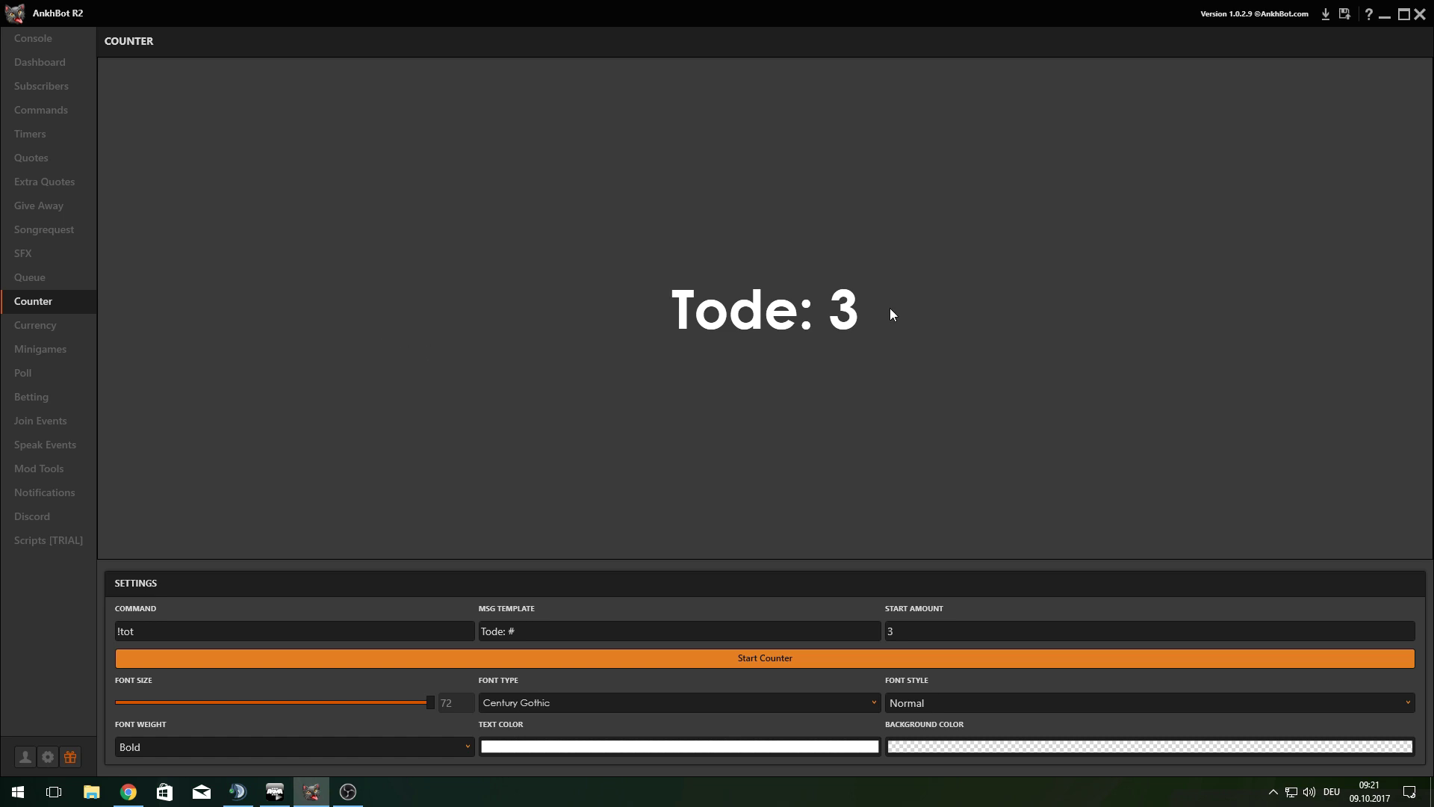
Set the counter's start amount to 0 and review its command and message template fields
key(BackSpace)
text(0)
double_click(132, 637)
drag(536, 631, 487, 631)
click(515, 631)
Browse the available font types, then preview the Italic and Oblique font styles on the counter text and return it to Normal
click(680, 706)
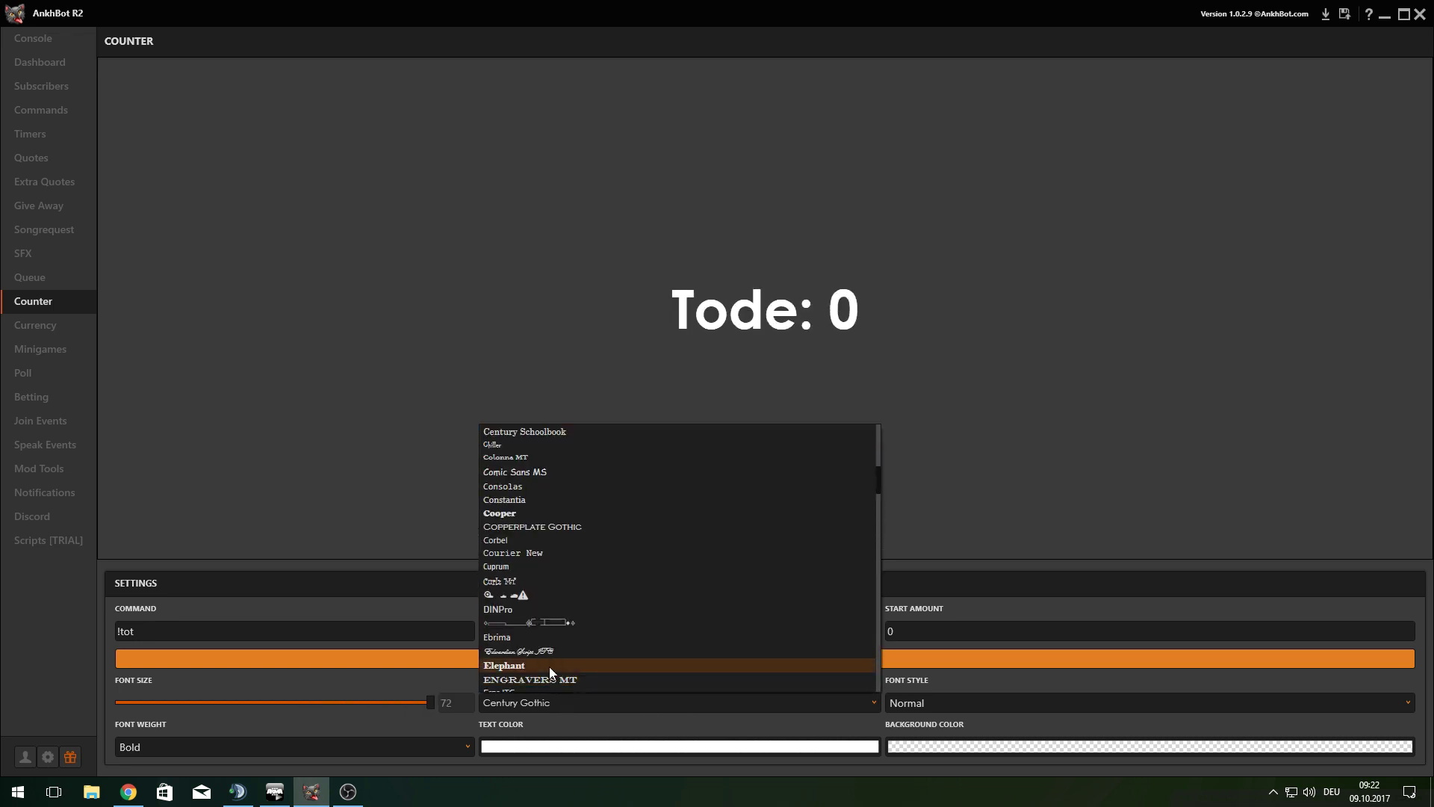
click(1139, 505)
click(974, 702)
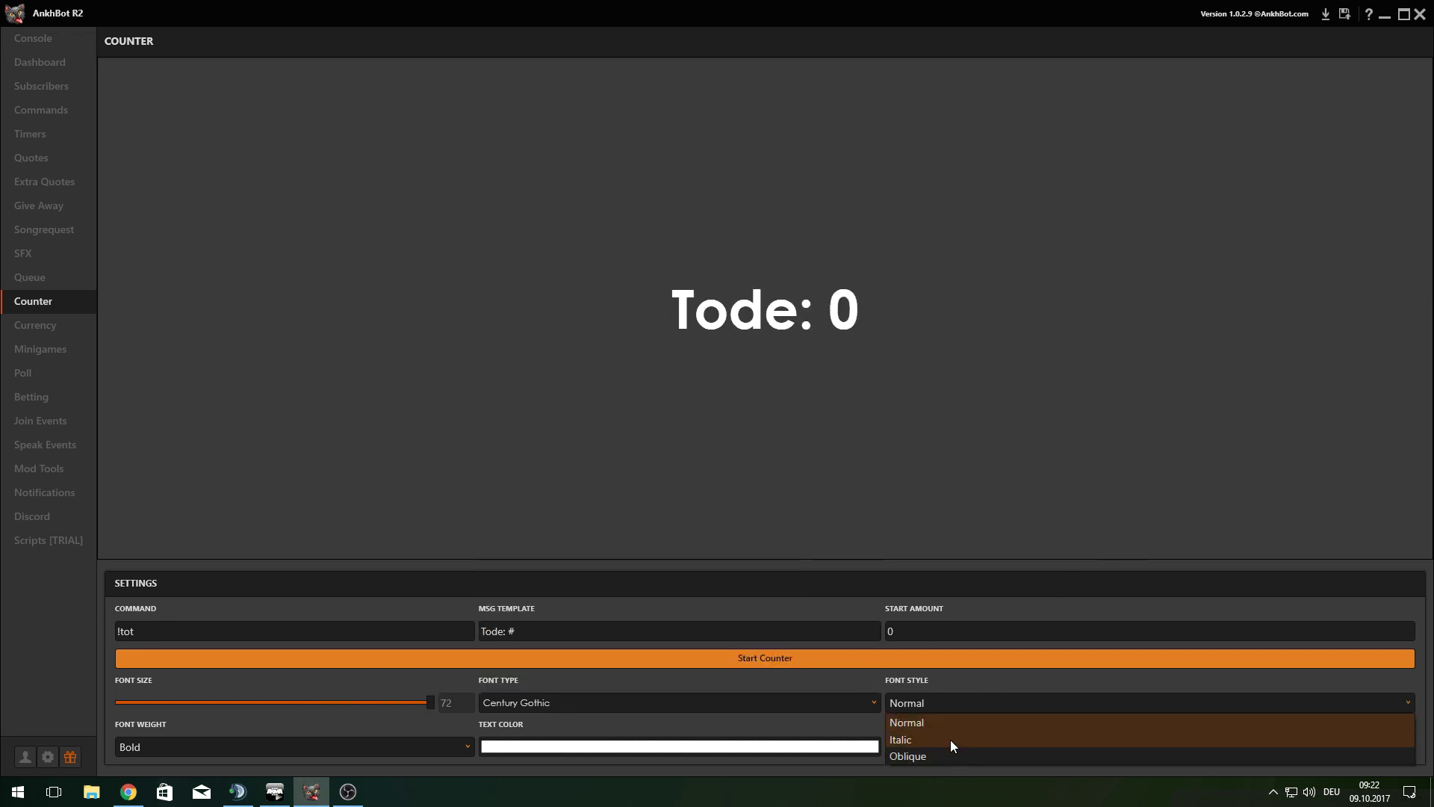
click(950, 740)
click(962, 704)
click(949, 753)
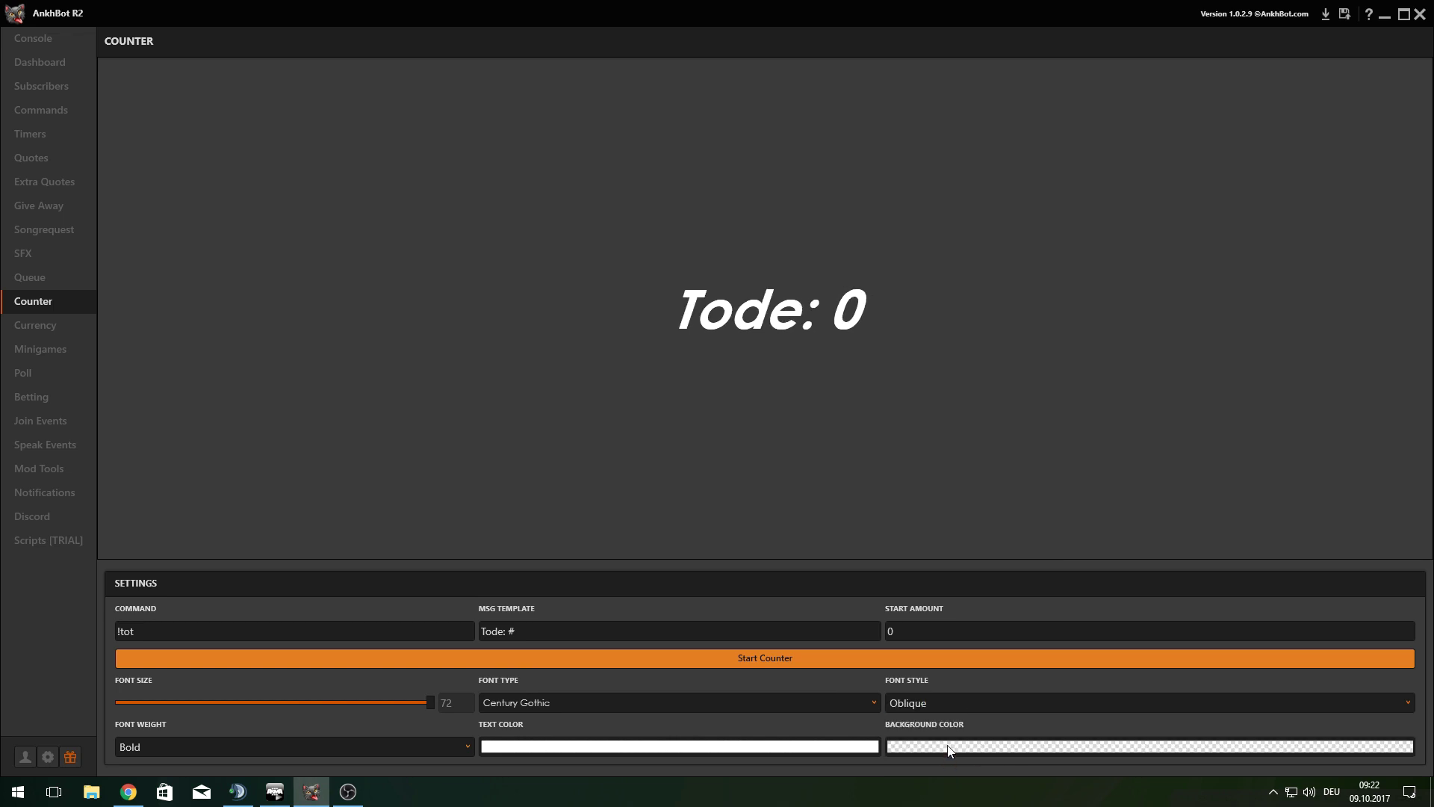
click(949, 705)
click(916, 723)
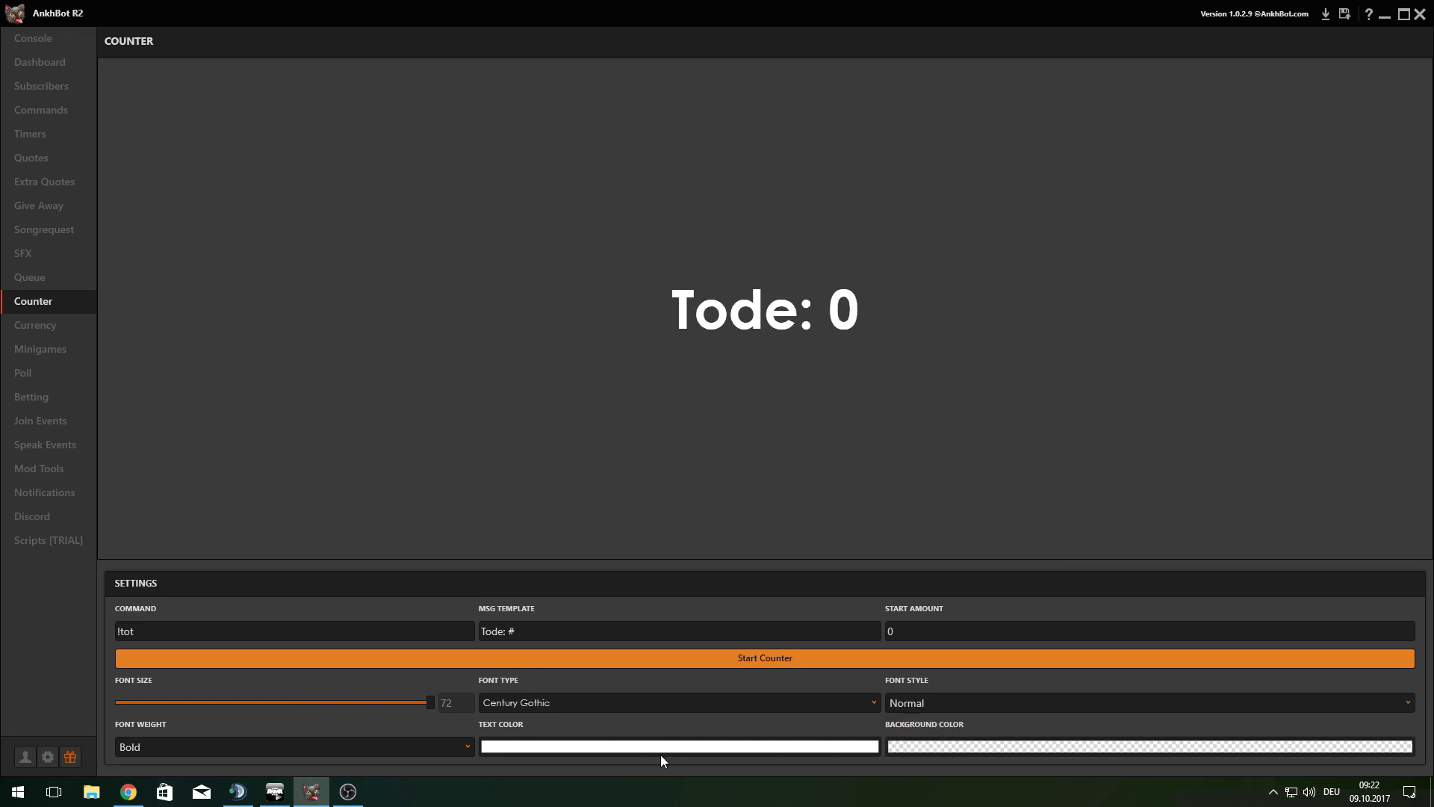
Preview the SemiBold and Normal font weights on the counter text and return it to Bold
click(305, 747)
click(148, 695)
click(163, 747)
click(140, 734)
click(174, 747)
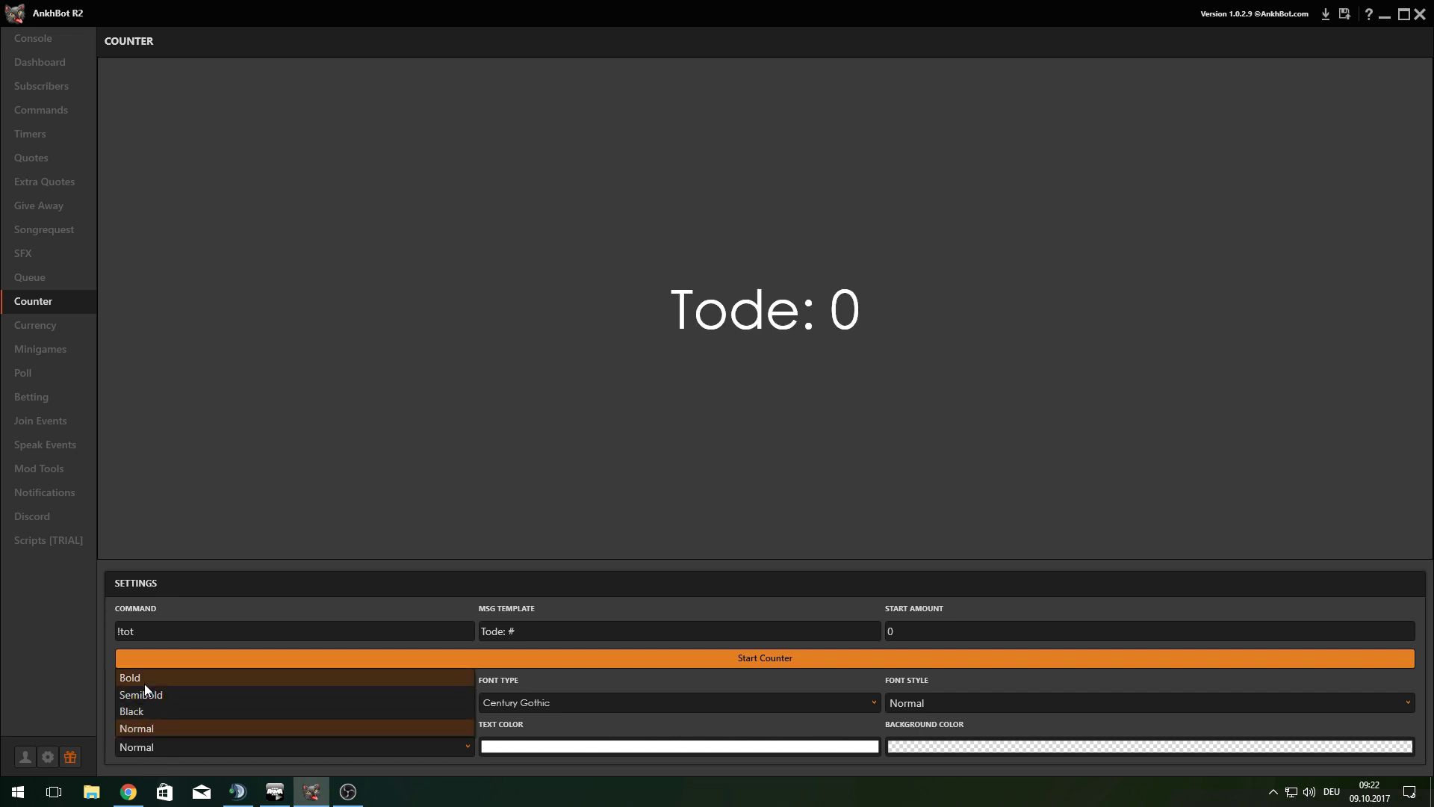
click(142, 679)
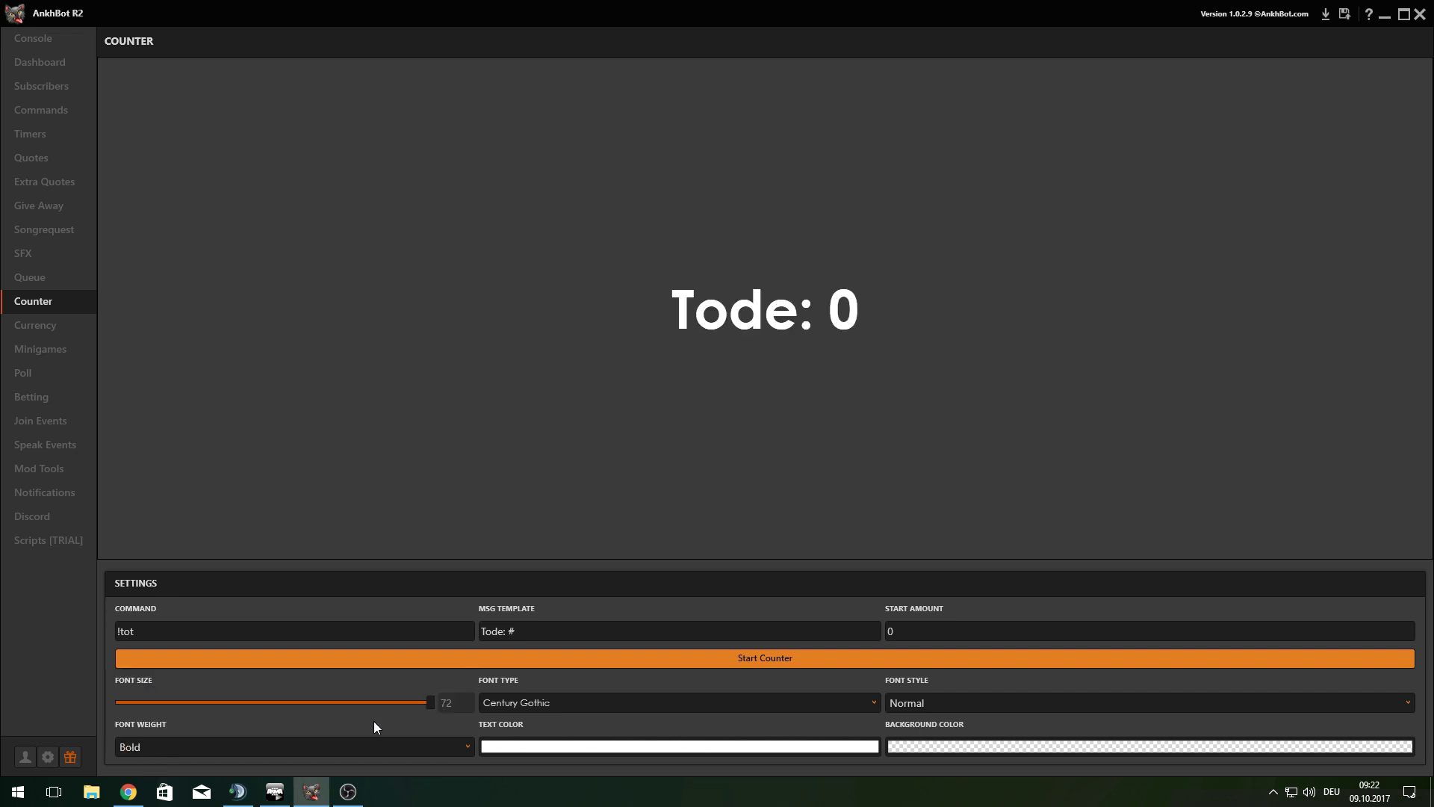
Examine the colour pickers for the counter's text colour and background colour without changing either
click(574, 747)
click(623, 548)
drag(623, 549, 459, 512)
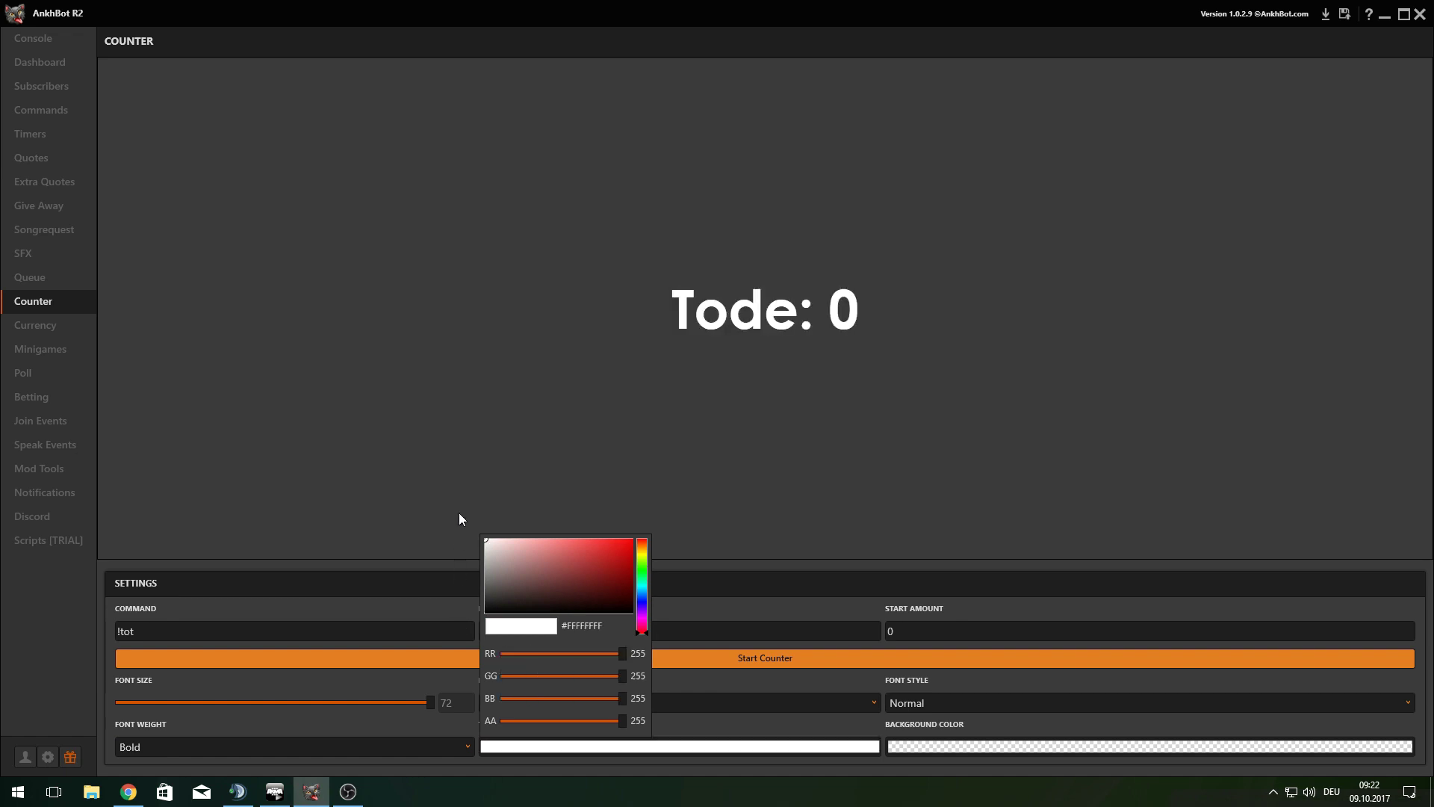
click(1014, 746)
click(1015, 747)
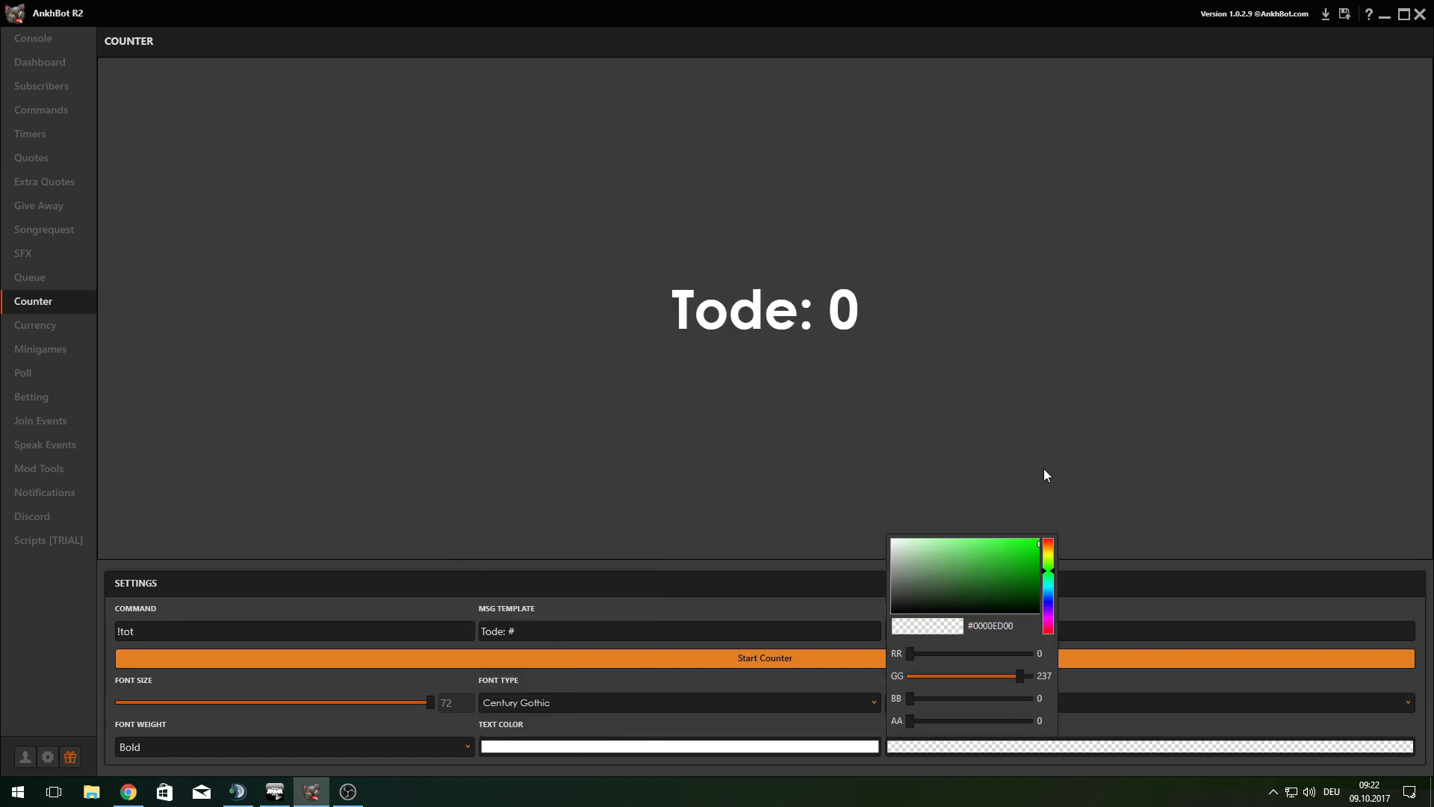
click(1020, 487)
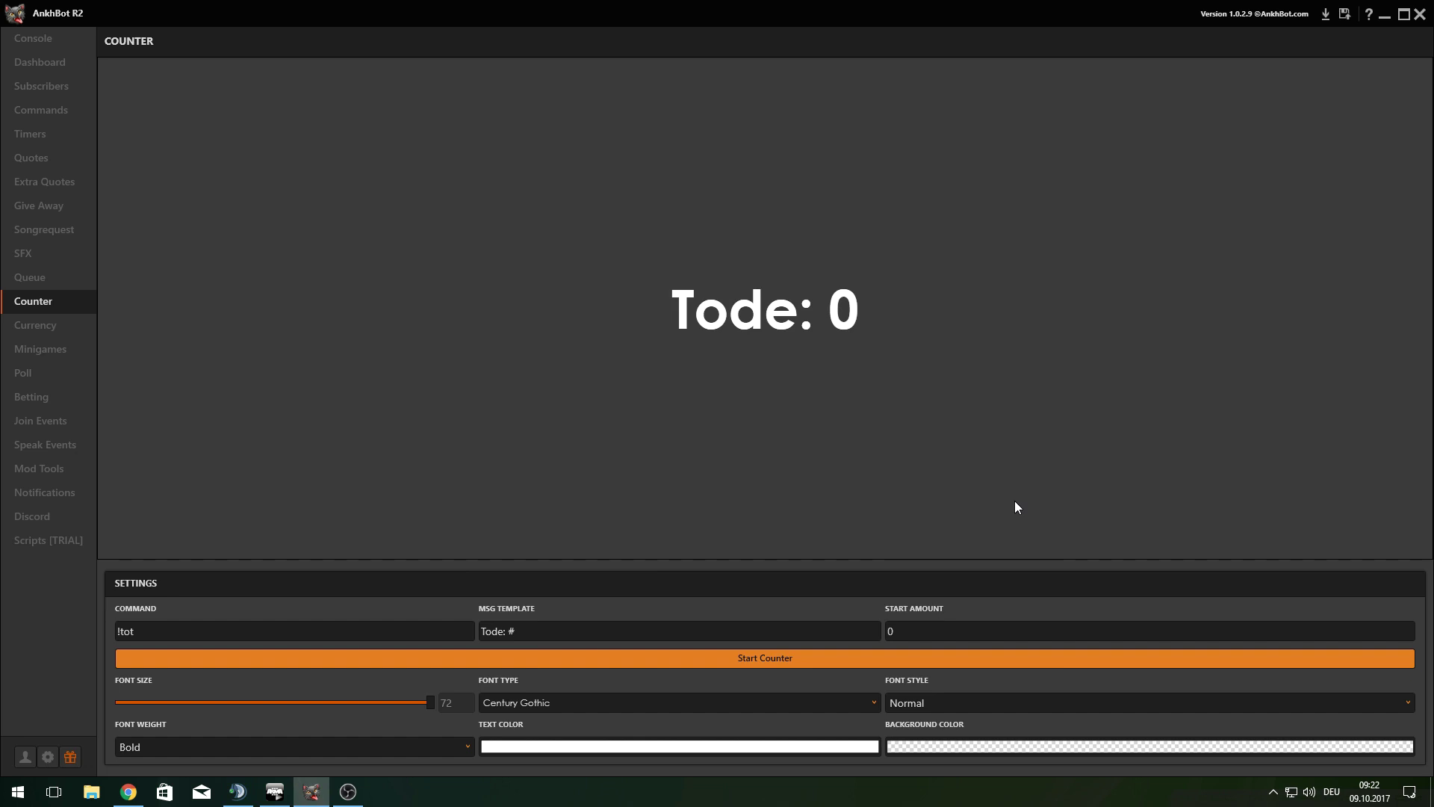
Try to set the counter to 1 by sending "!tot 1" as Streamer in the console chat
click(73, 42)
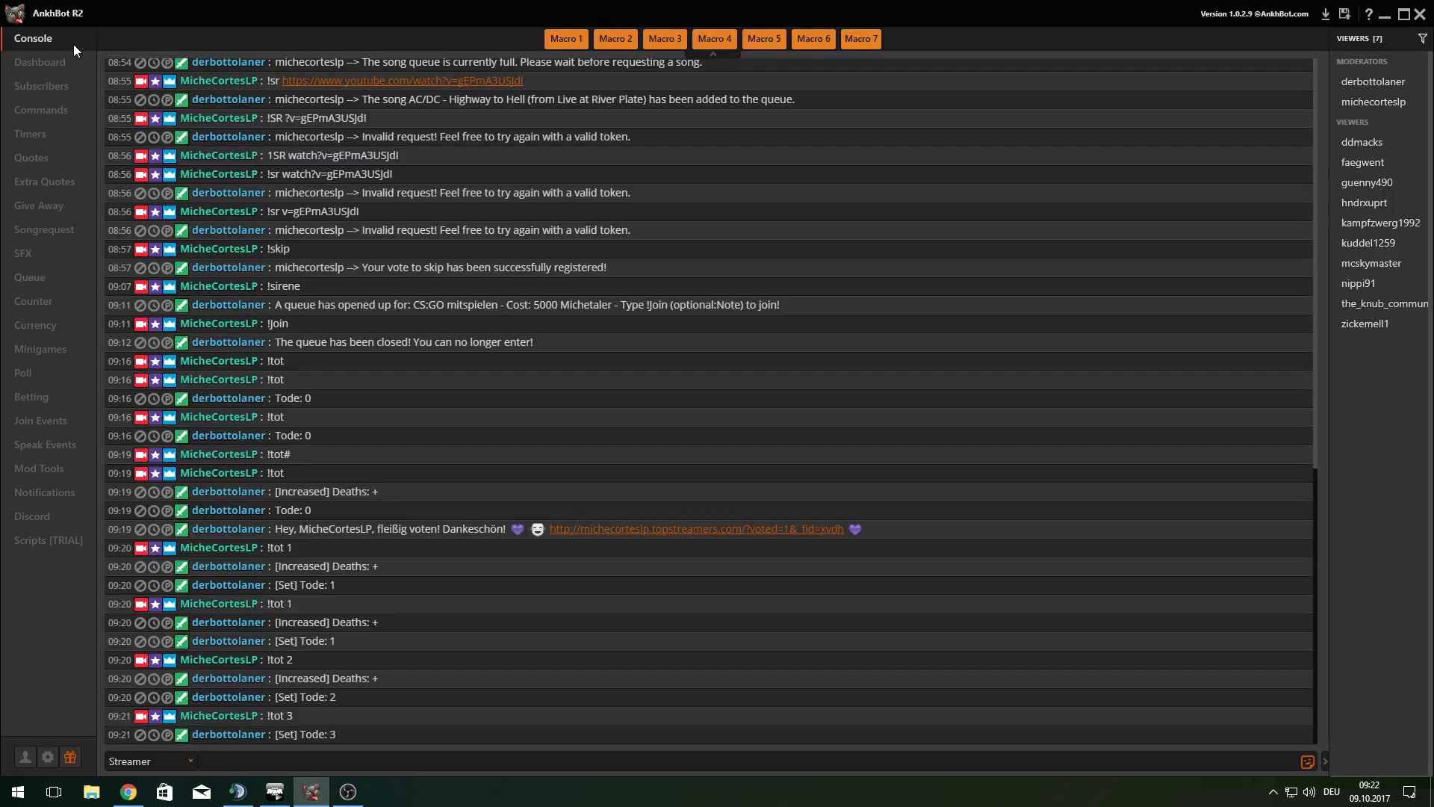
click(376, 757)
text(!tot 1)
key(Return)
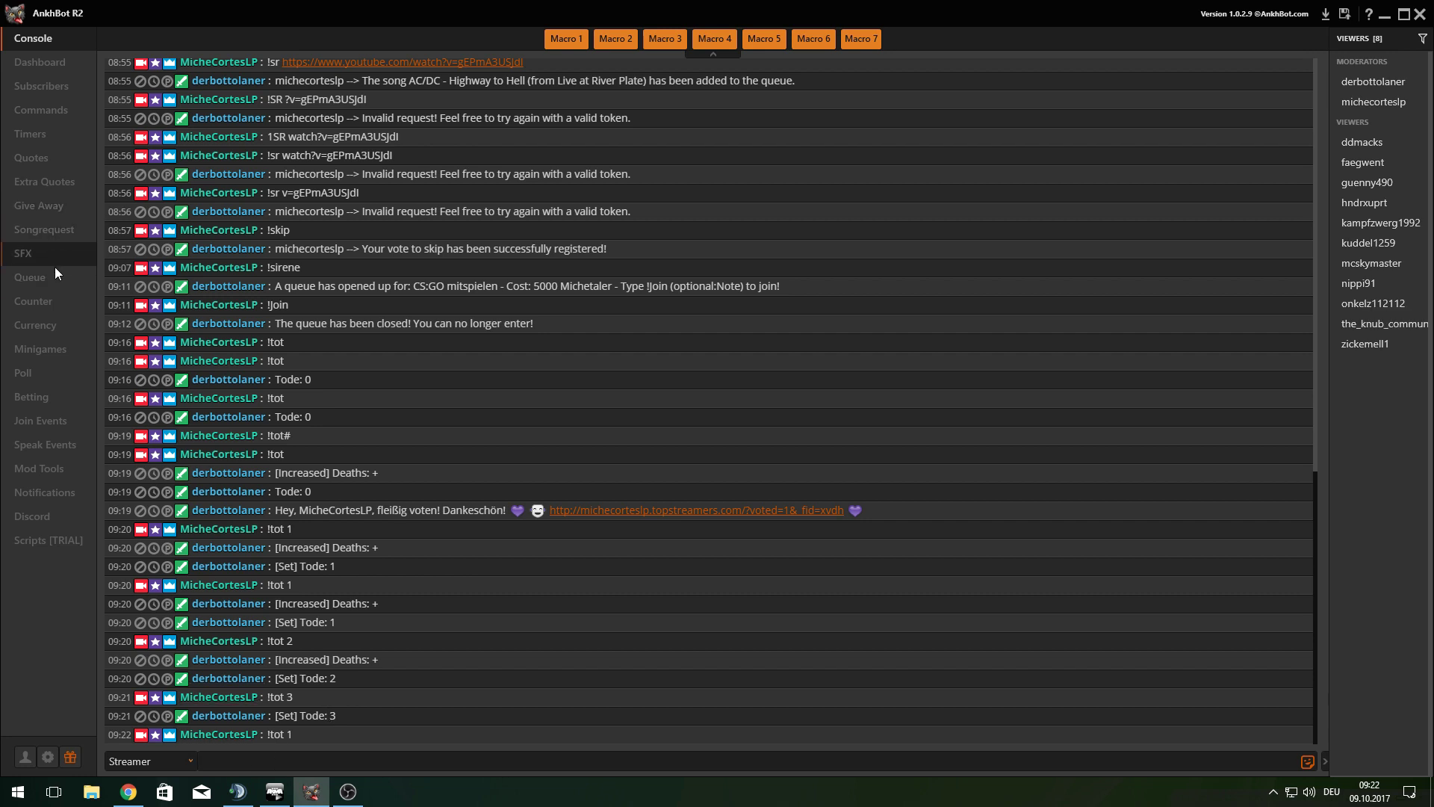
Return to the counter settings and start the counter
click(55, 296)
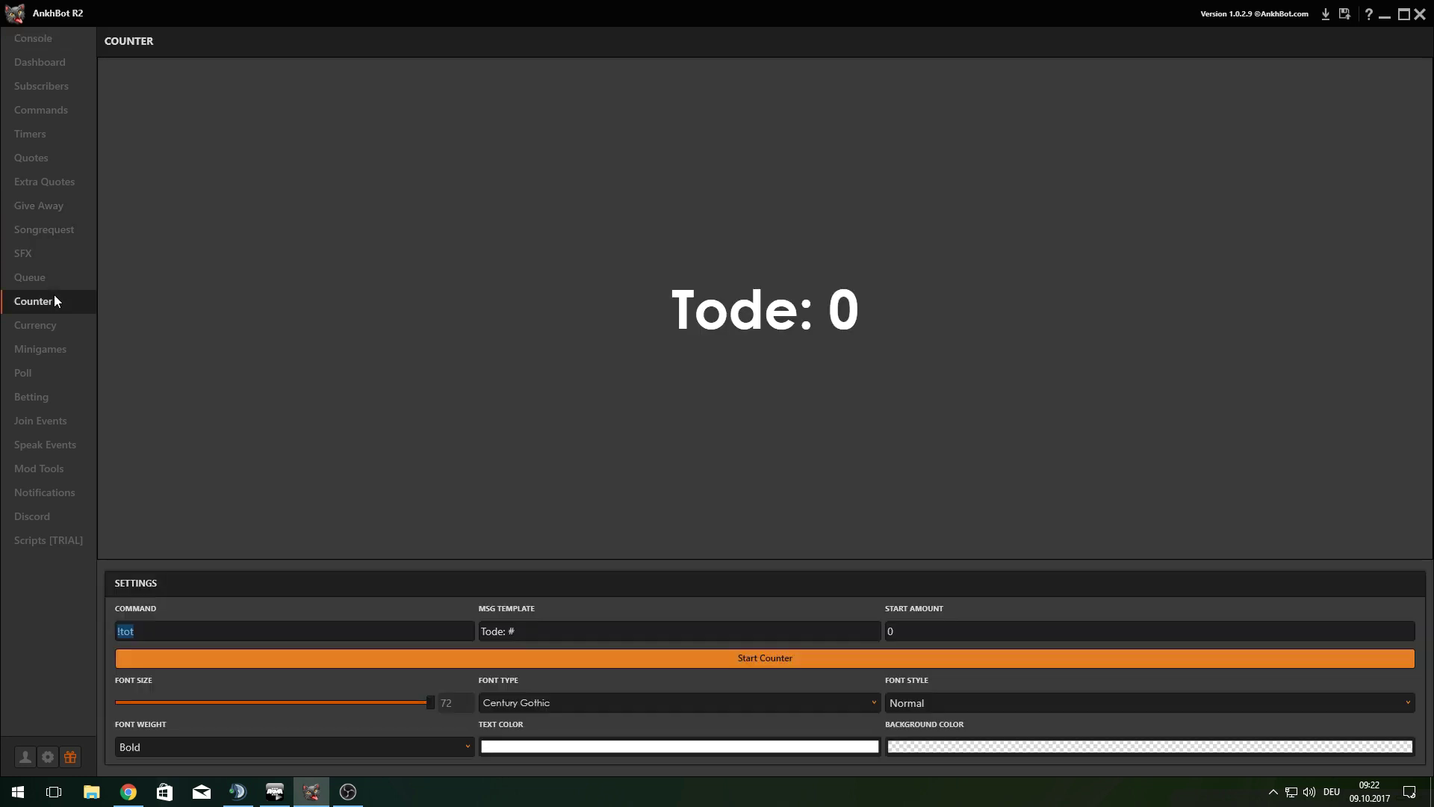
click(696, 665)
Send "!tot 1" in the console chat, highlight the bot's reply and check the counter display
click(33, 38)
text(!tot 1)
key(Return)
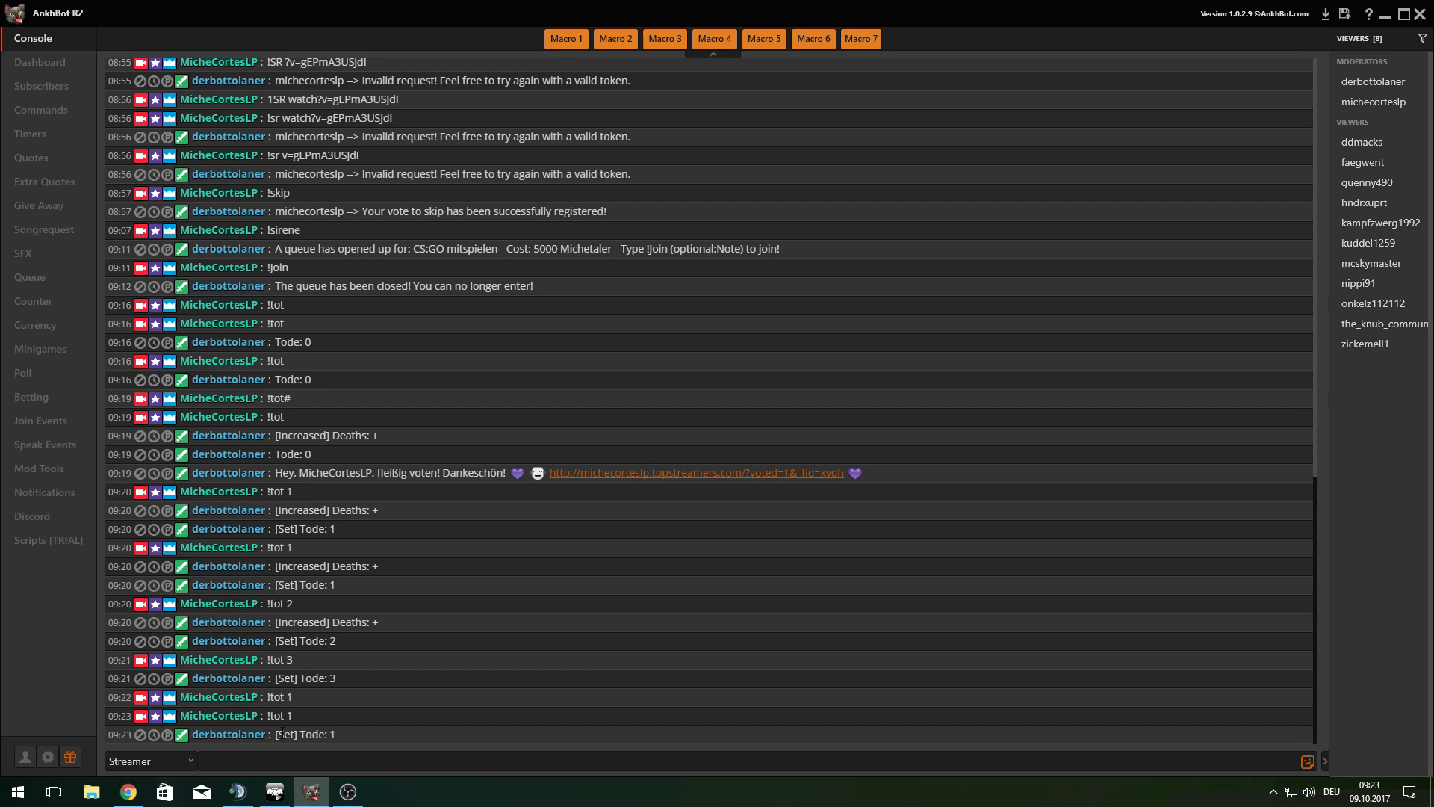
drag(276, 732, 365, 733)
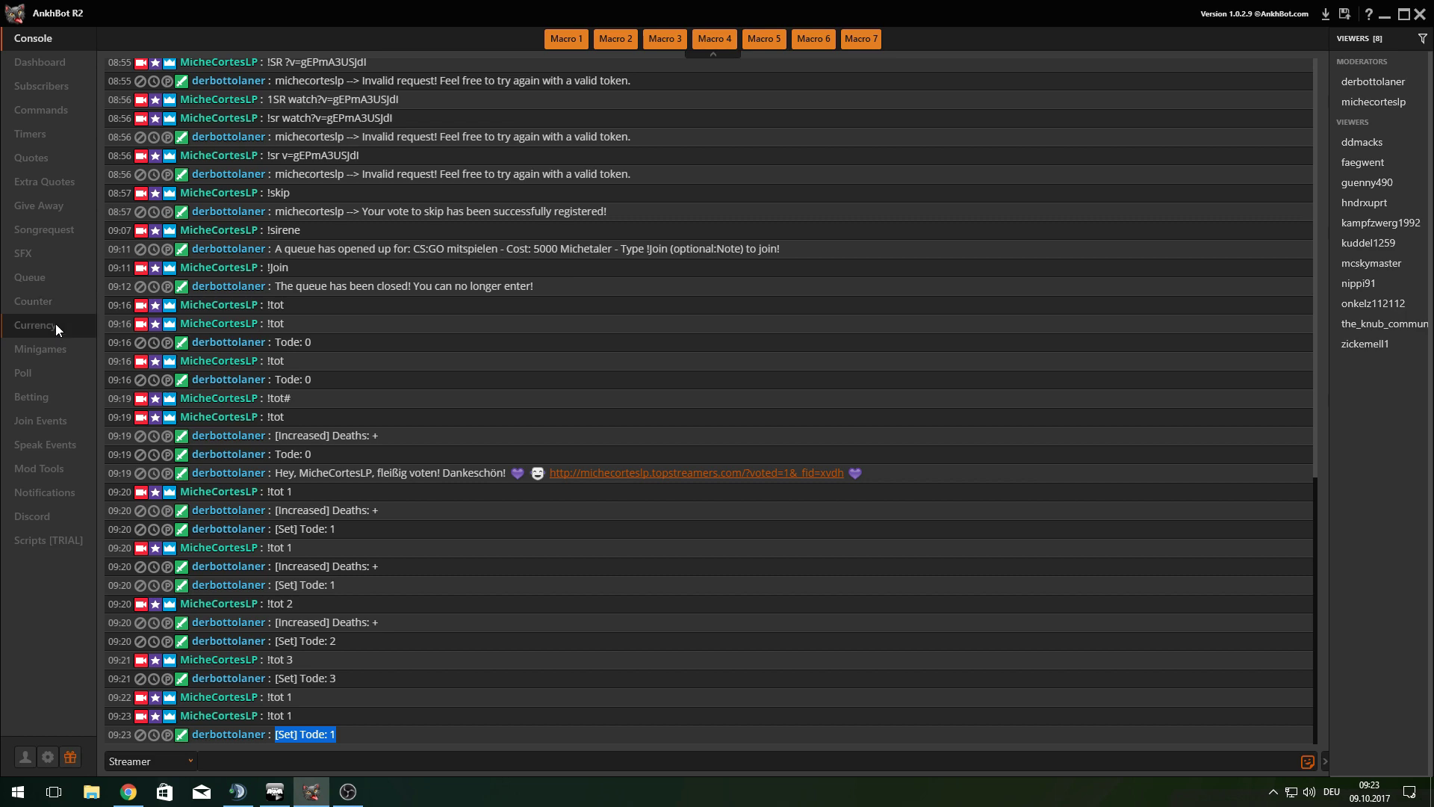
click(53, 301)
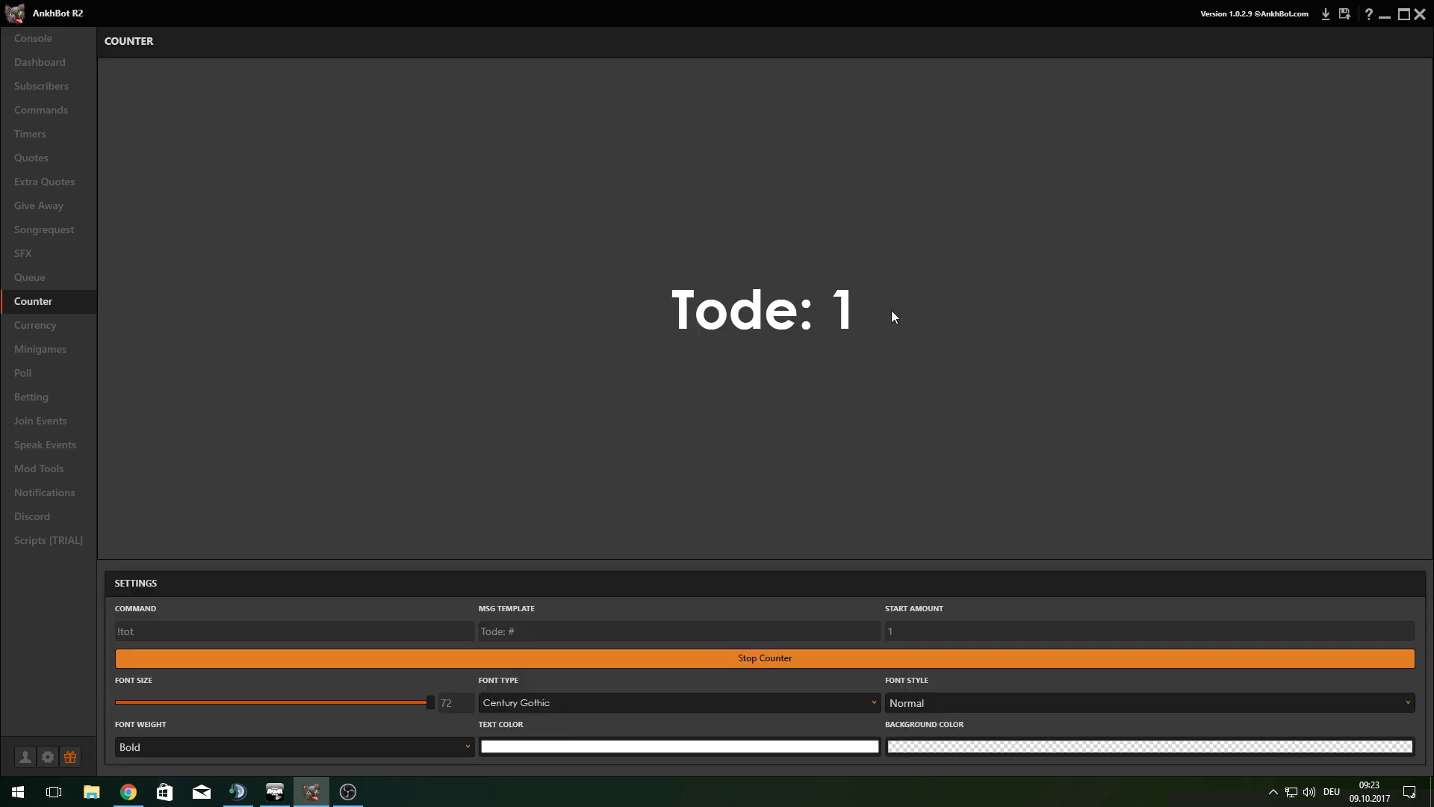
Set the running counter to 400 by sending "!tot 400" in the console chat, and check the counter display
click(38, 36)
click(200, 761)
text(!tot 400)
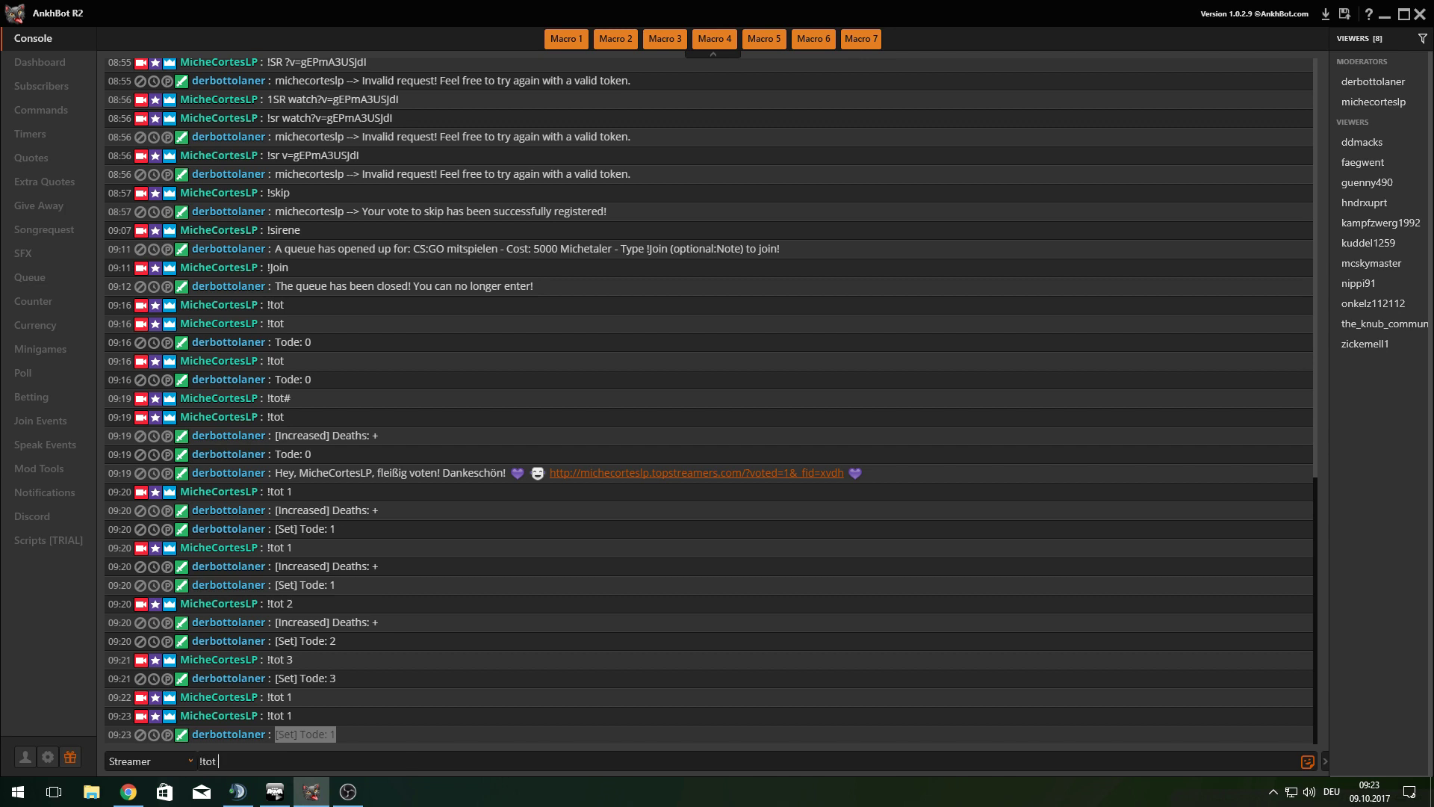
key(Return)
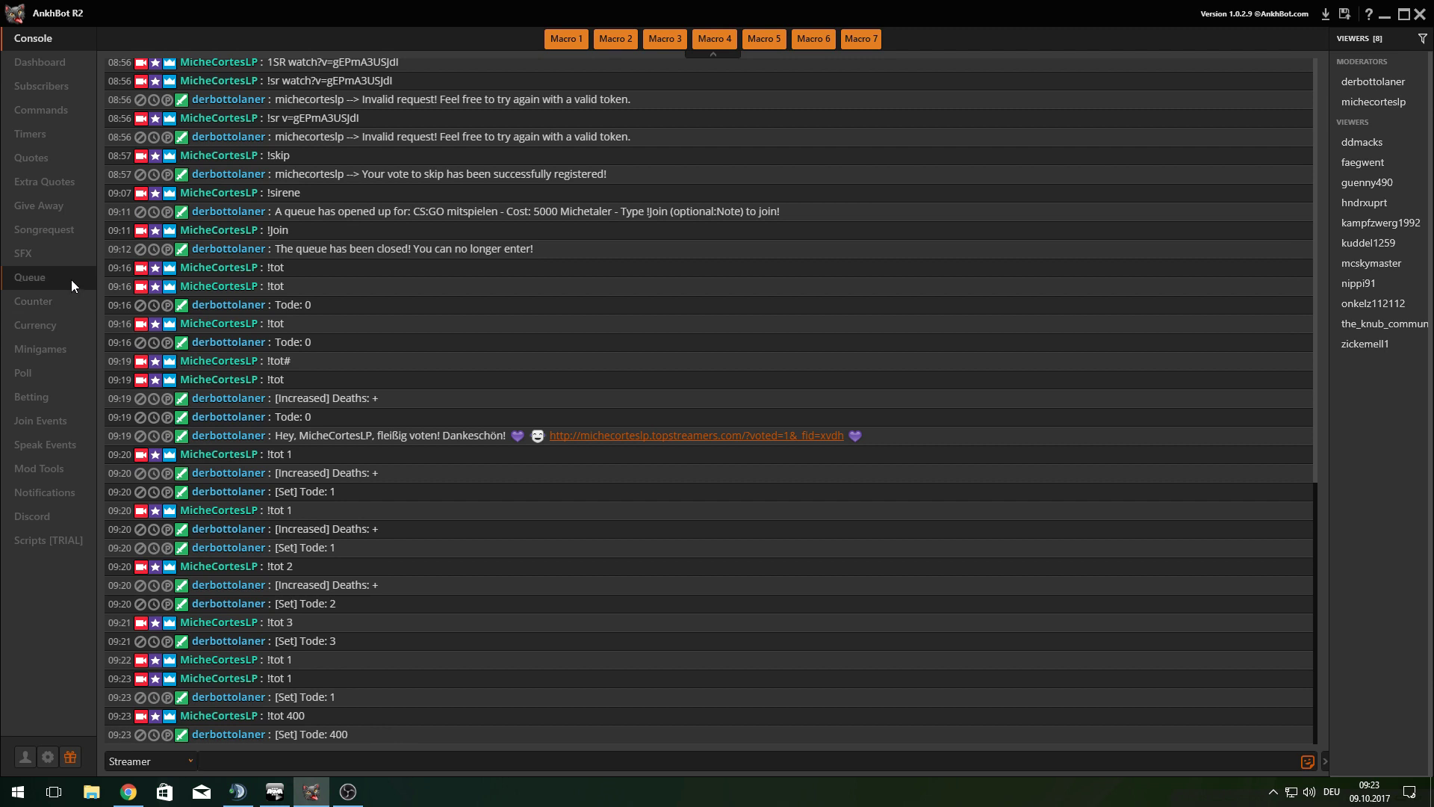
click(62, 297)
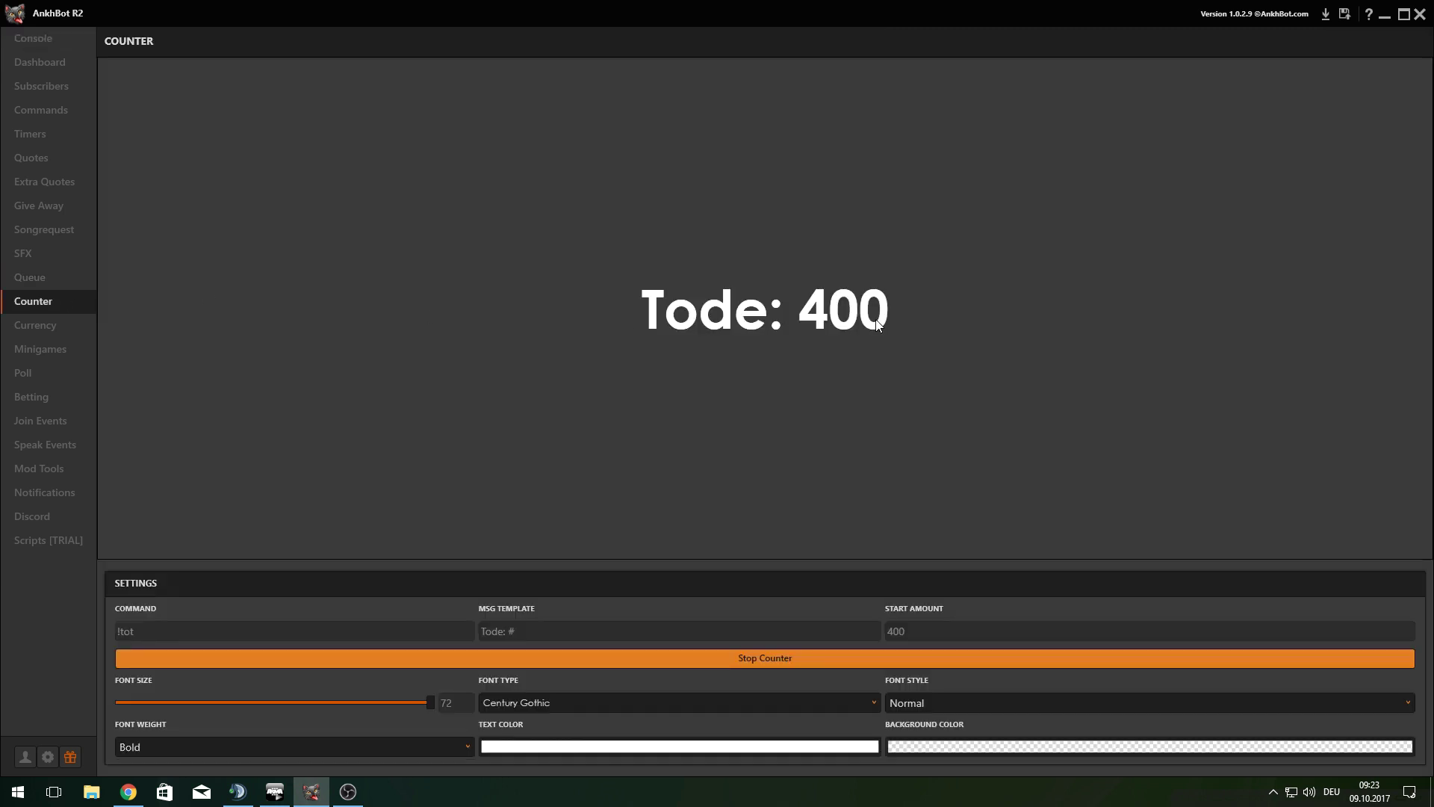